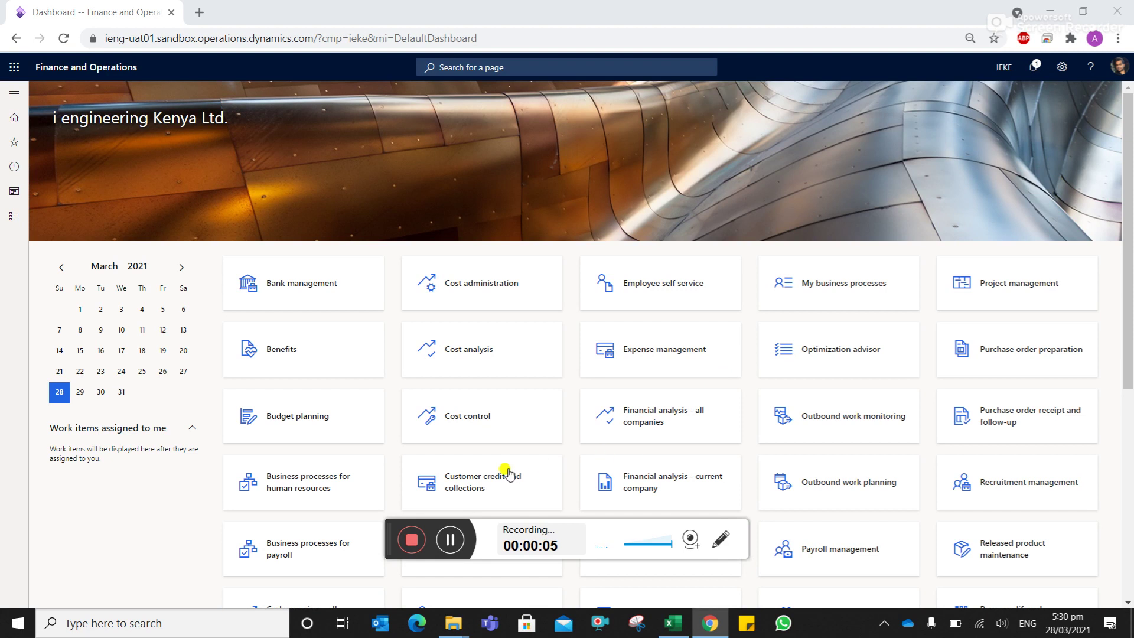
# - Open Fixed assets > Periodic tasks > Reclassification and begin entering the COM fixed asset group
pyautogui.click(456, 539)
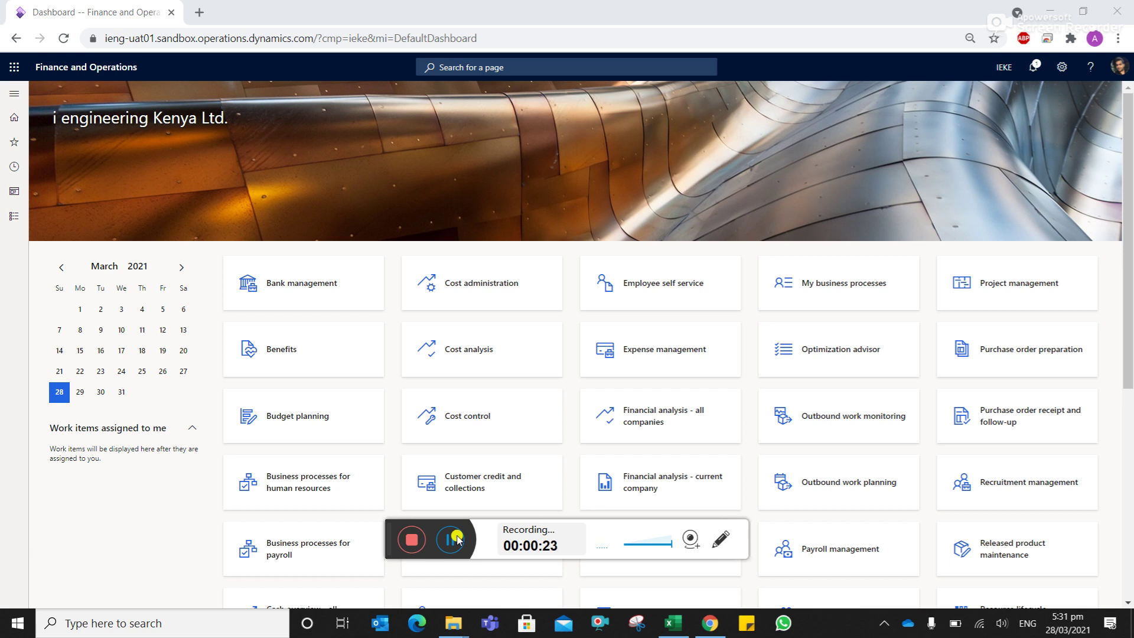
pyautogui.click(11, 92)
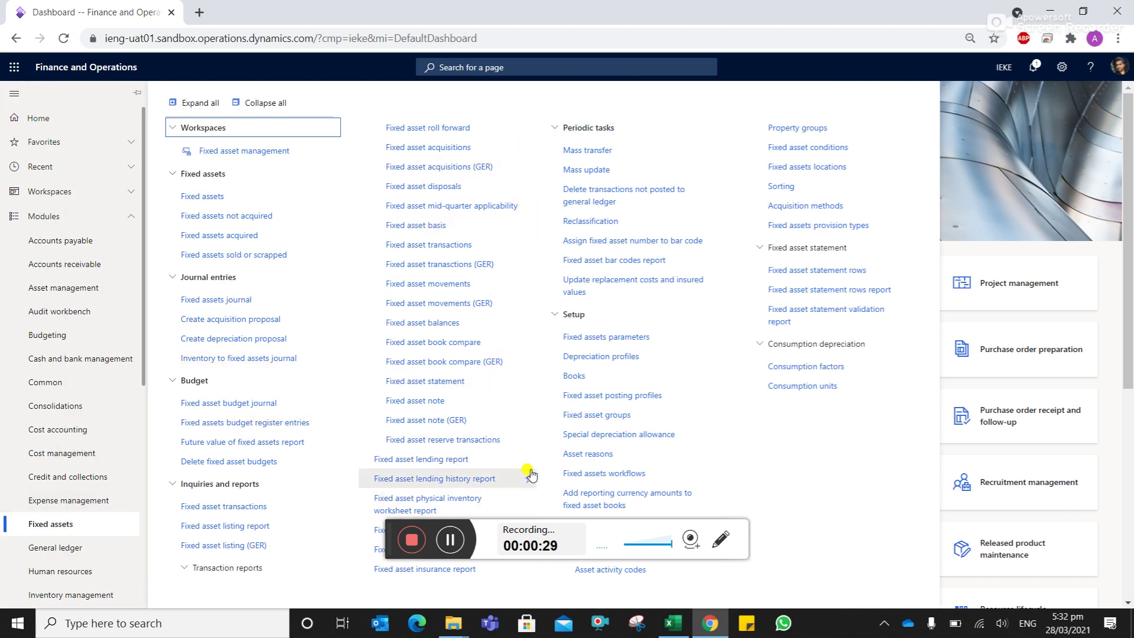
pyautogui.click(448, 527)
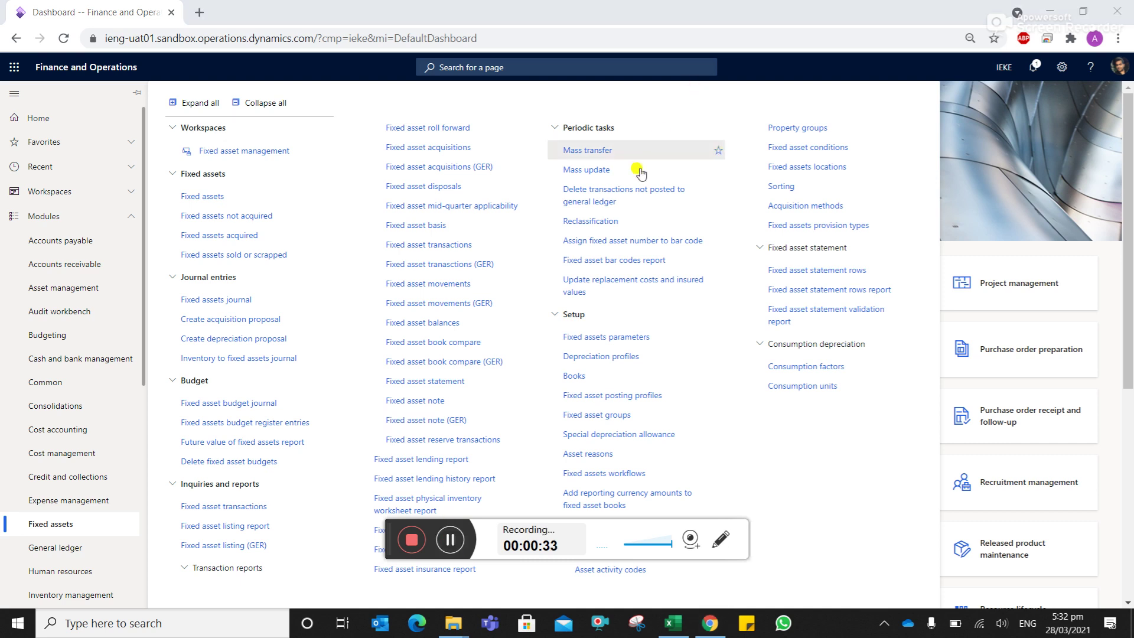
pyautogui.click(605, 224)
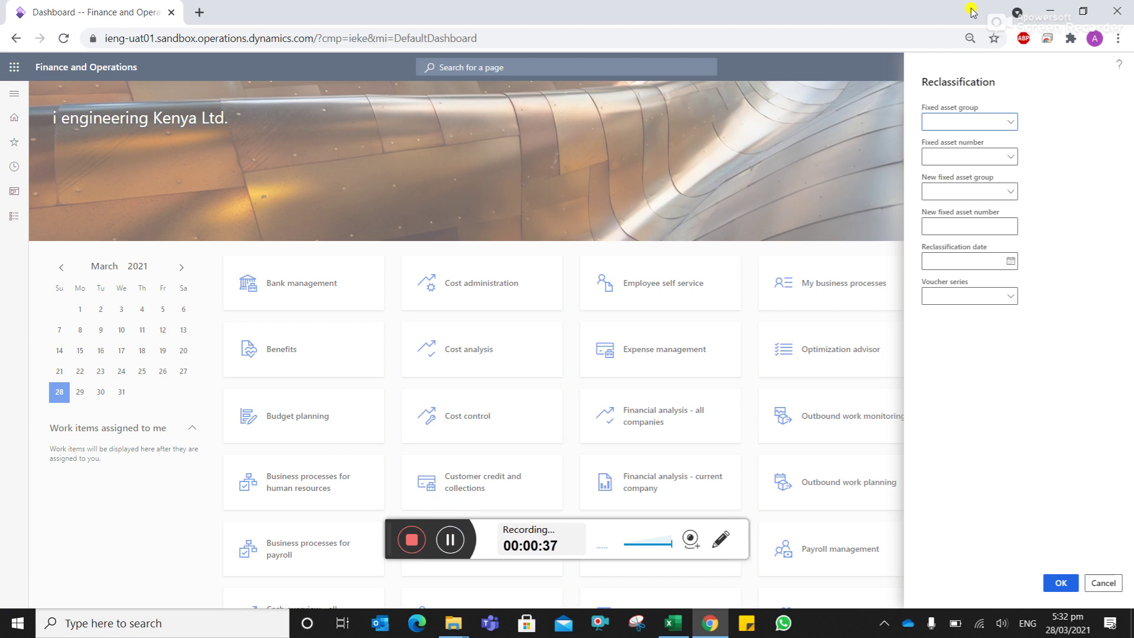
pyautogui.click(988, 125)
# - Filter the fixed asset lookup to names containing 'Sep' and pick IEKE-COM-000159 (HP Sepctre 360)
pyautogui.click(1011, 158)
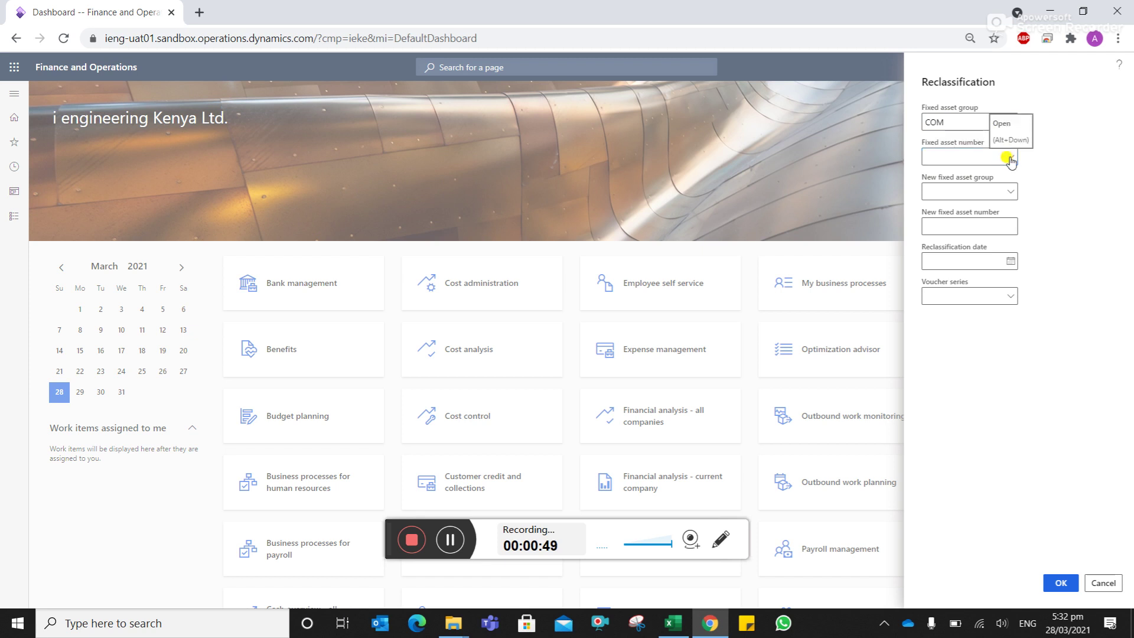
pyautogui.click(1010, 158)
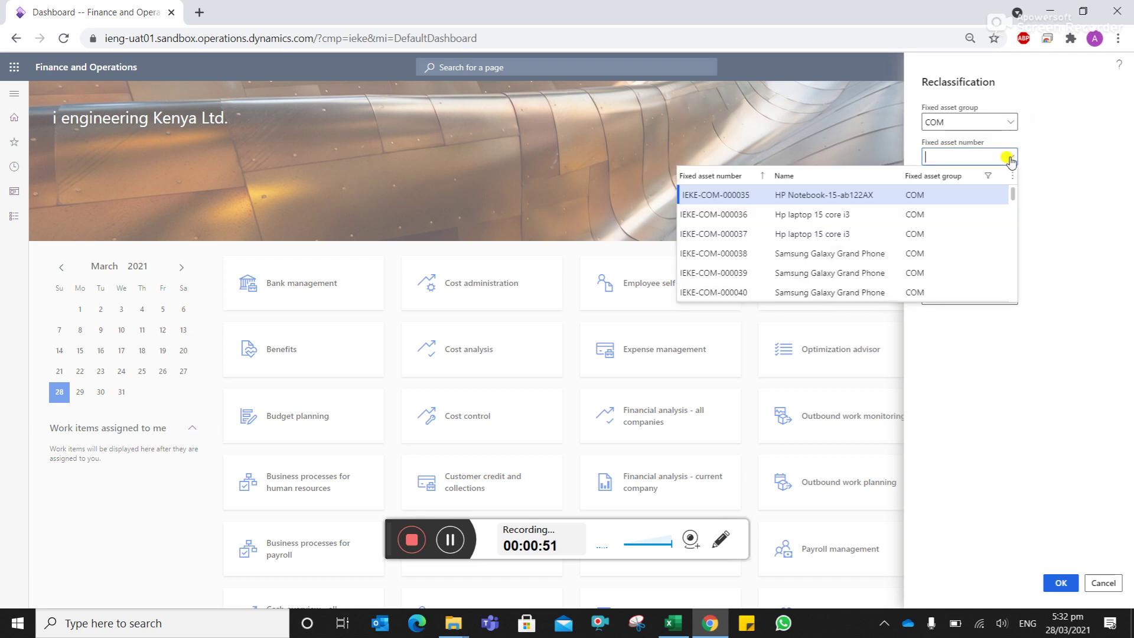
pyautogui.click(869, 180)
pyautogui.press('Return')
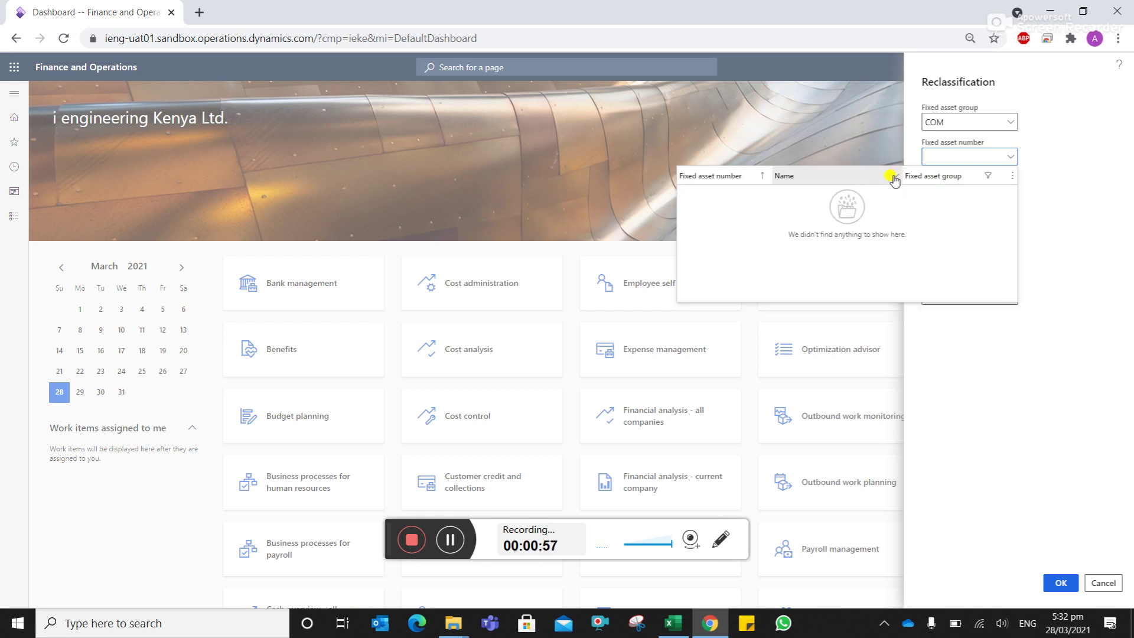
pyautogui.click(895, 177)
pyautogui.write('p')
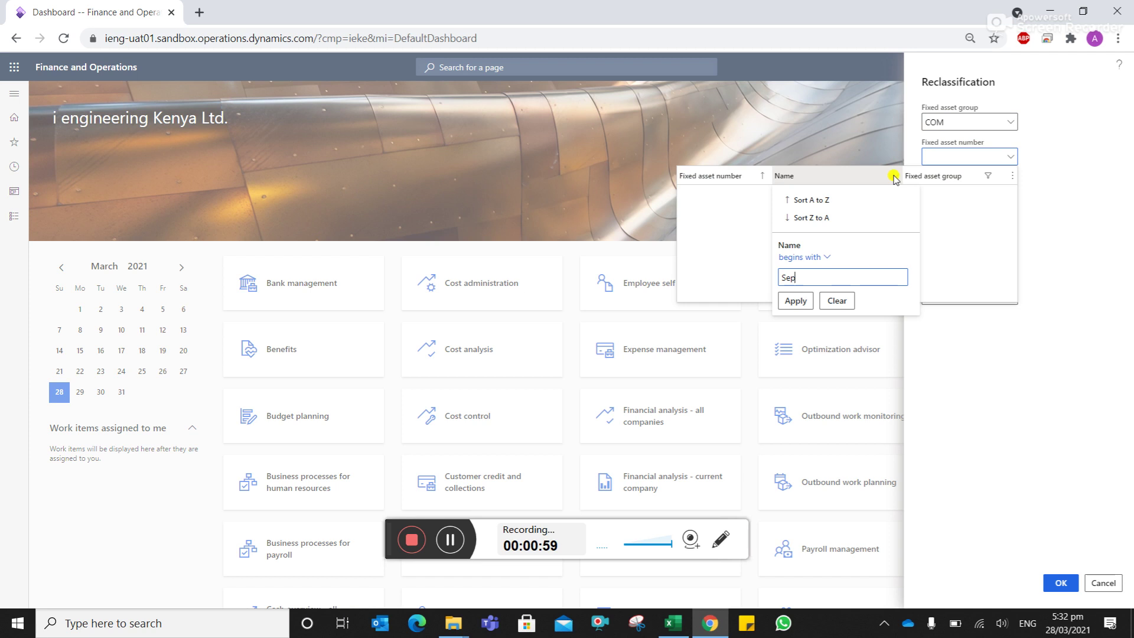
pyautogui.click(822, 257)
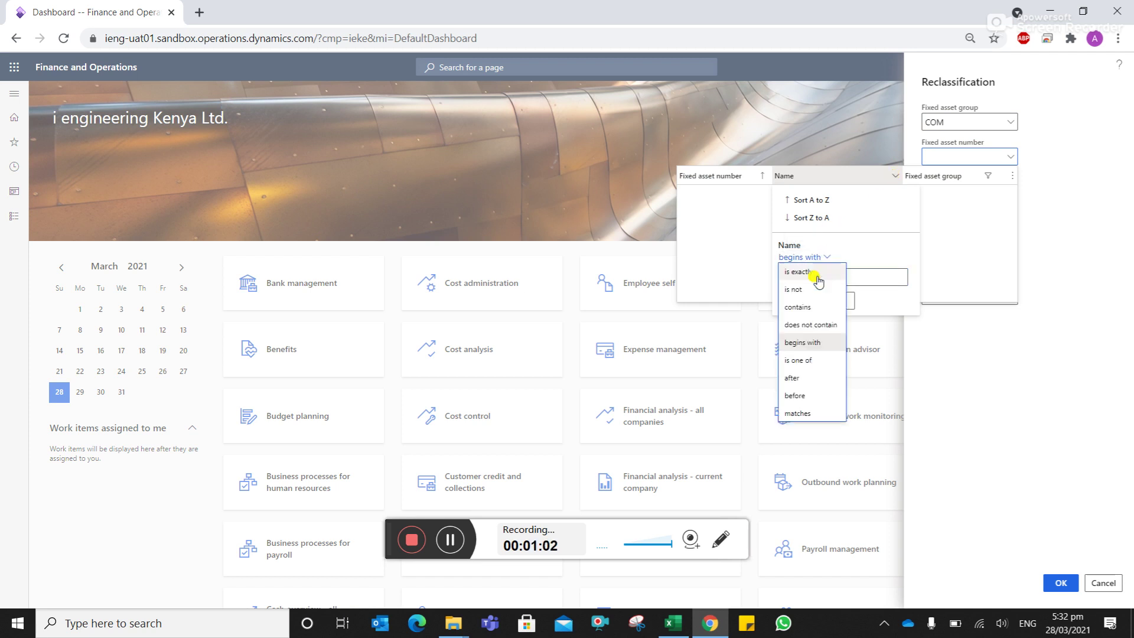
pyautogui.click(805, 307)
pyautogui.click(827, 276)
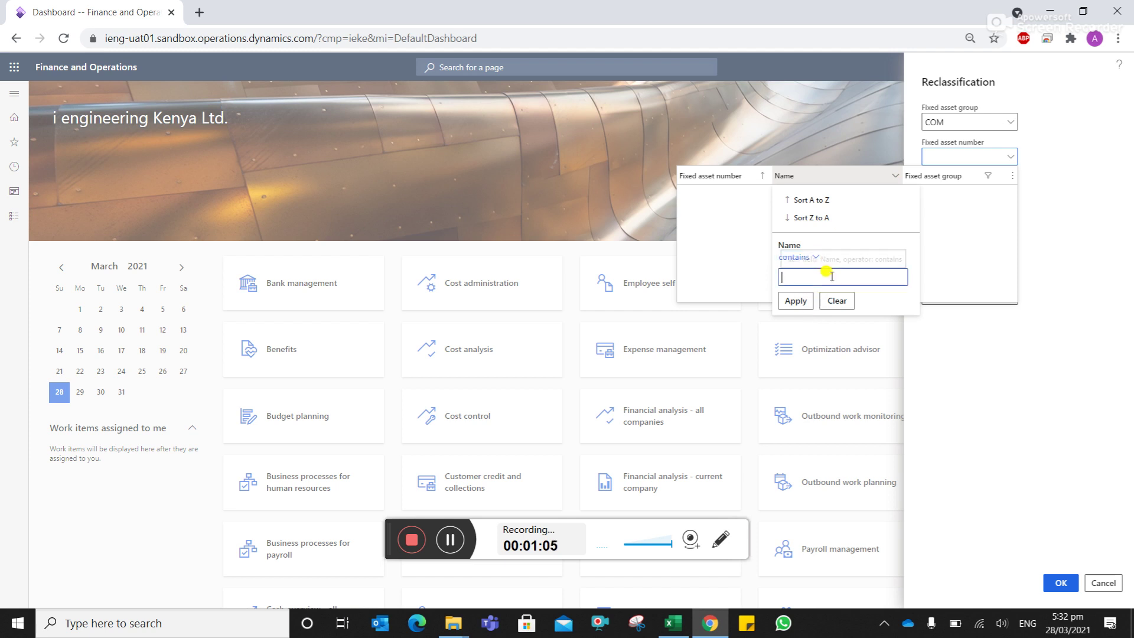
pyautogui.write('Sep')
pyautogui.press('Return')
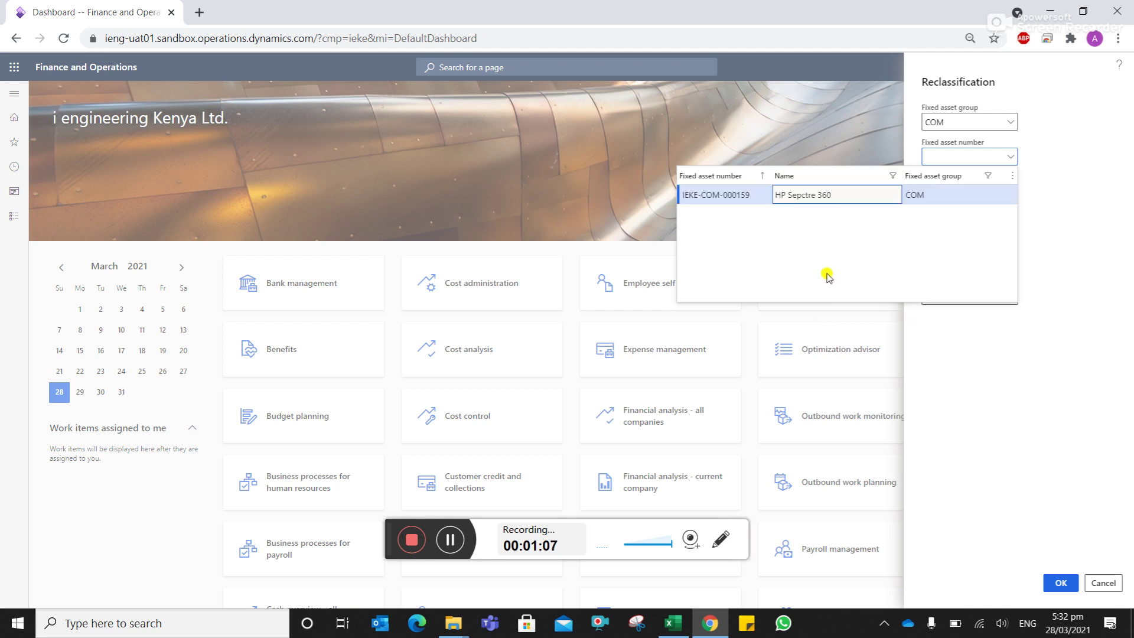
pyautogui.click(823, 195)
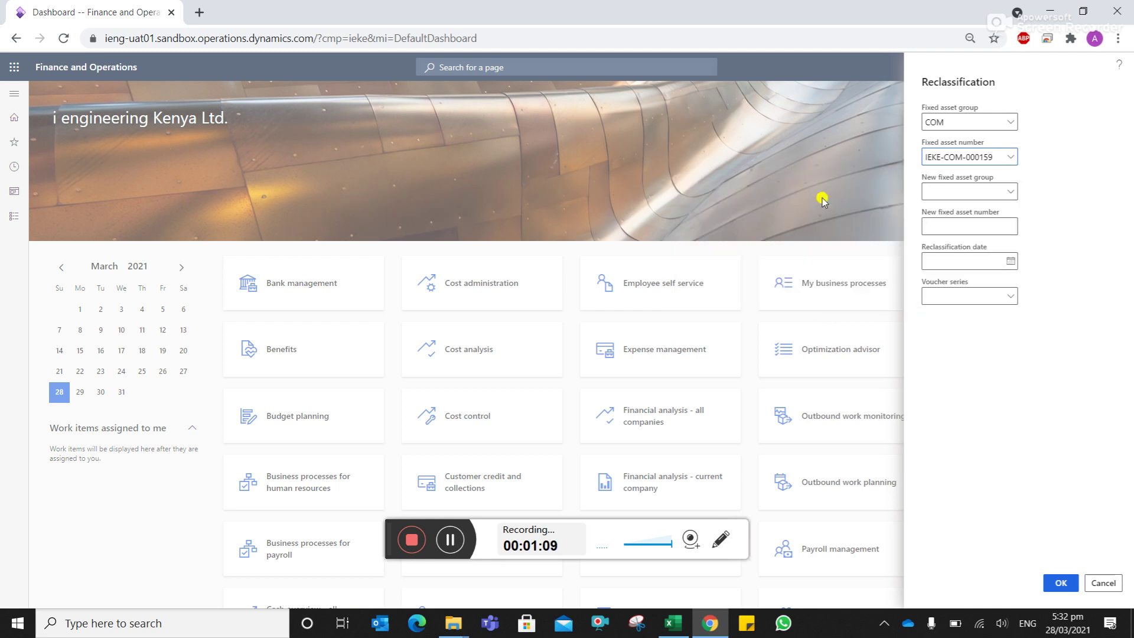
# - Set the new fixed asset group to EQUGEN and the reclassification date to 28 March 2021
pyautogui.click(1006, 191)
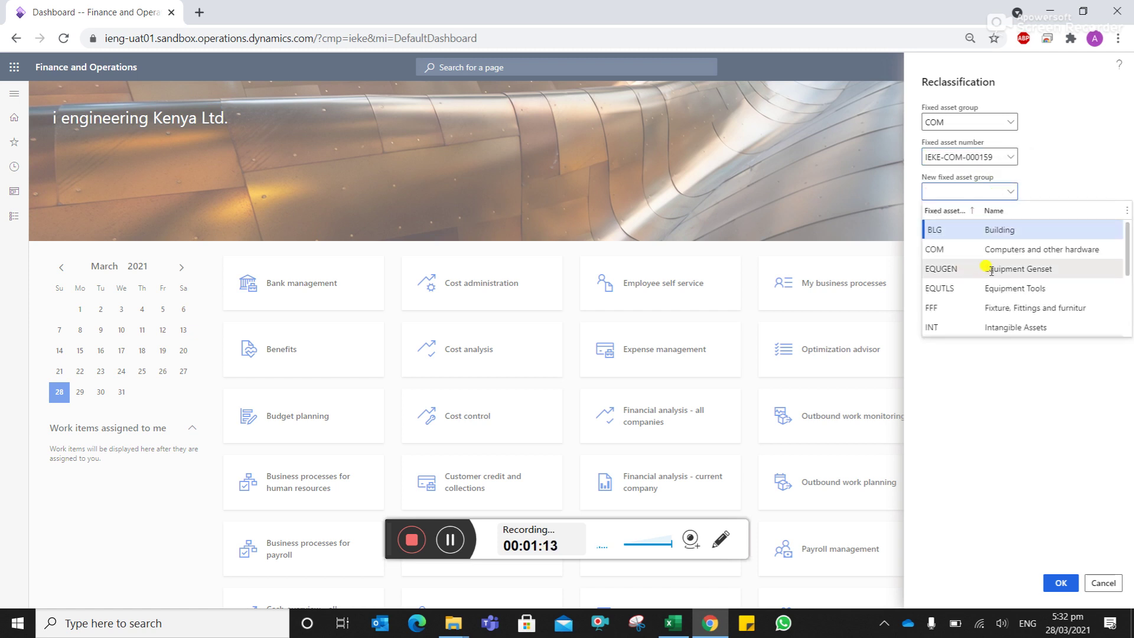
pyautogui.click(992, 268)
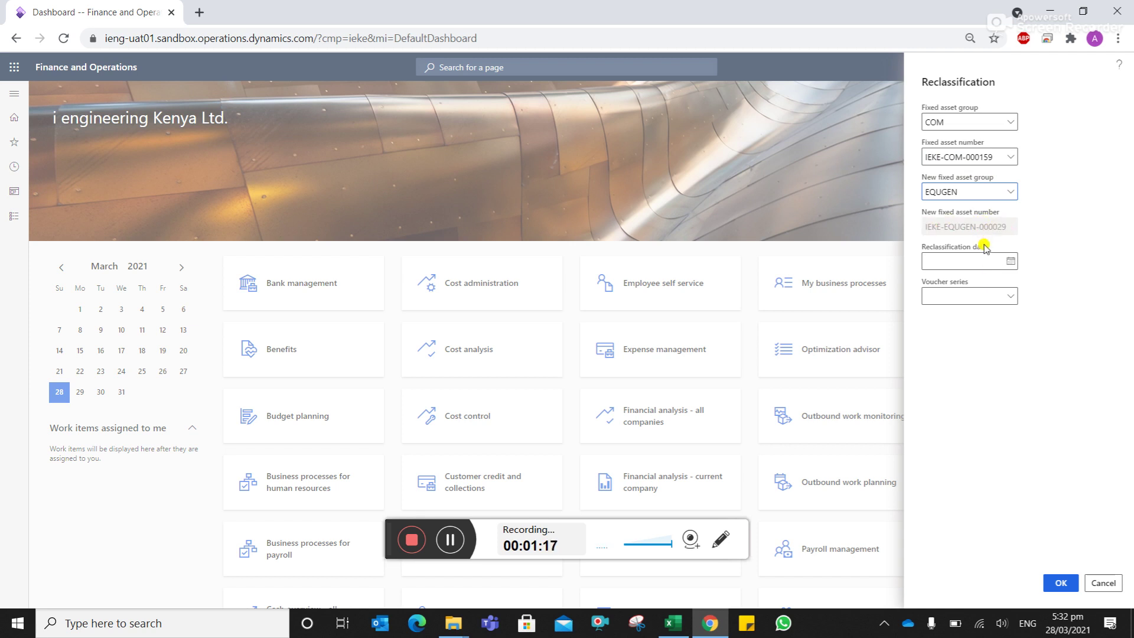
pyautogui.click(1010, 263)
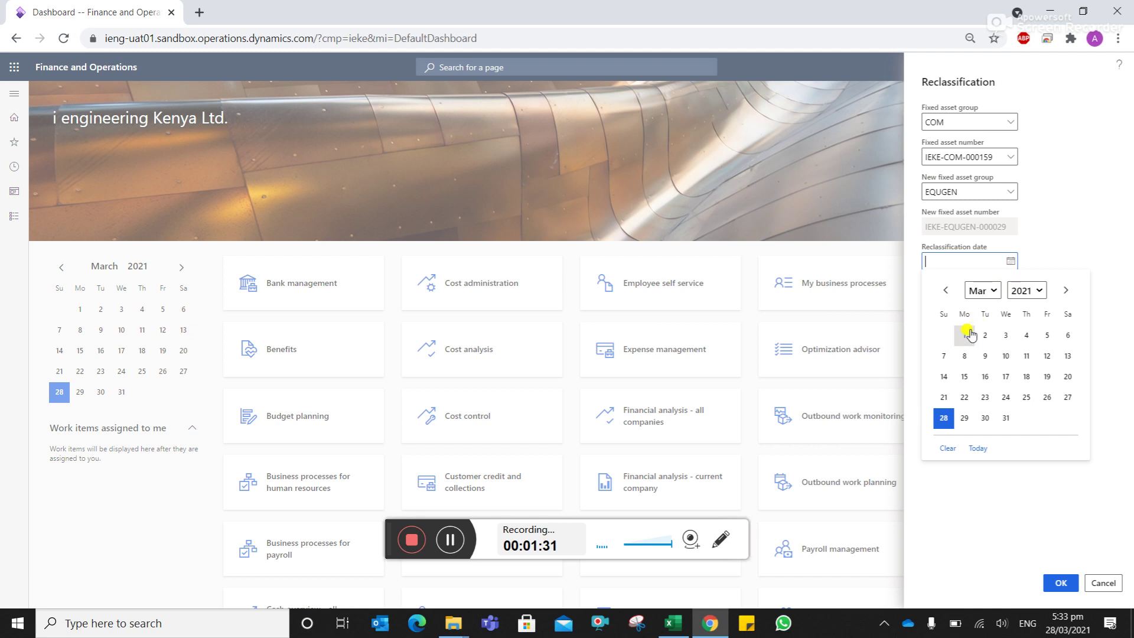
pyautogui.click(944, 418)
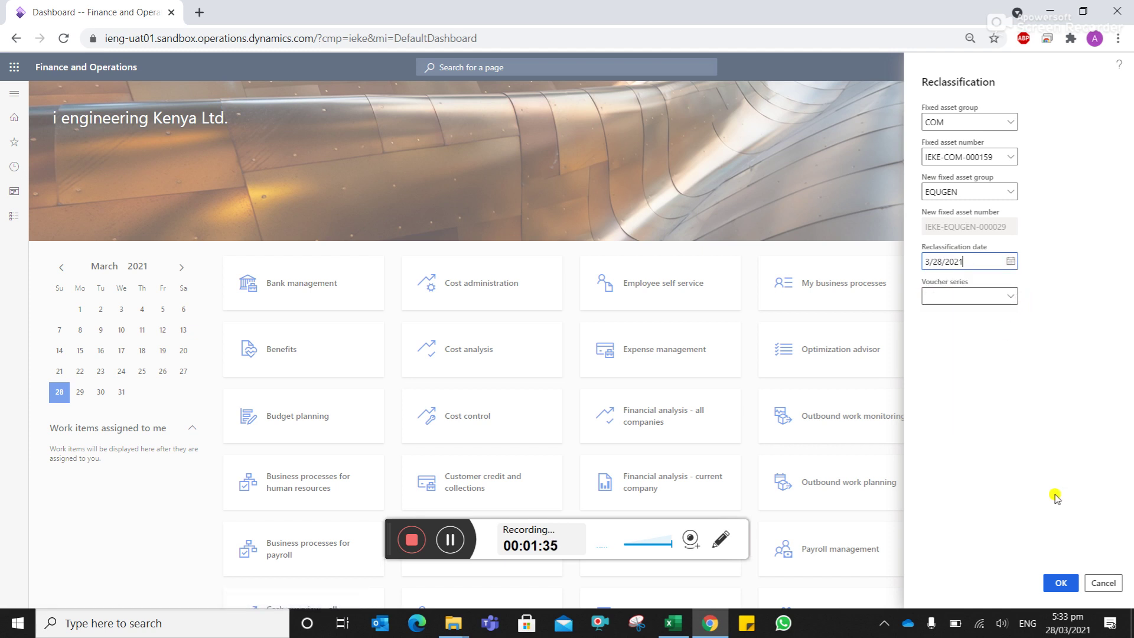
pyautogui.click(1062, 584)
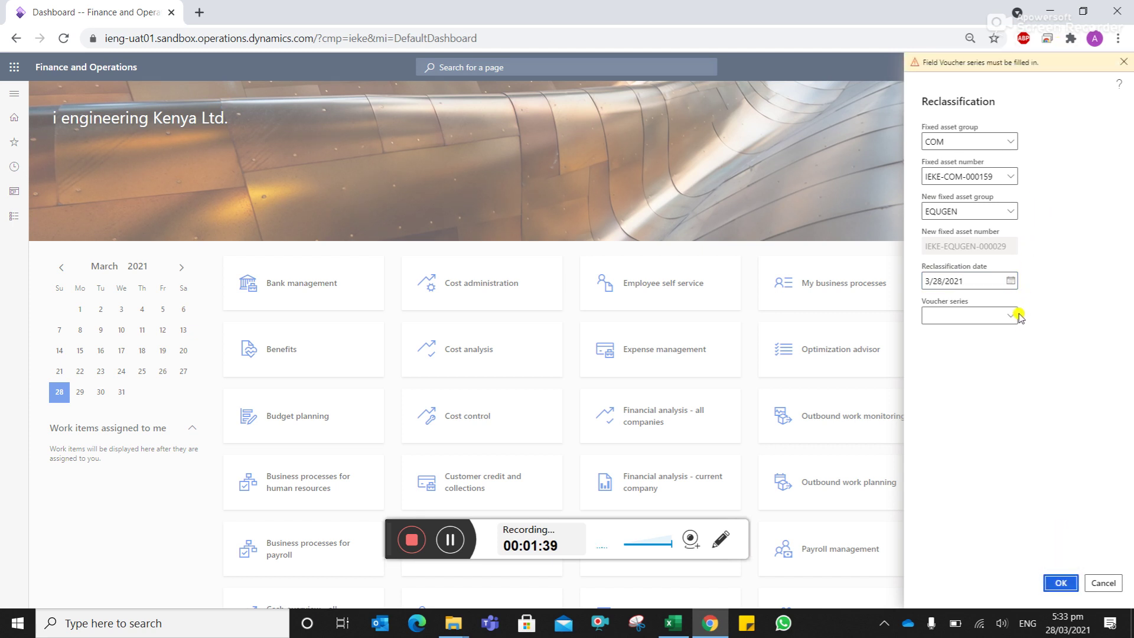
# - Choose voucher series IEKE-FAA and run the reclassification
pyautogui.click(1011, 316)
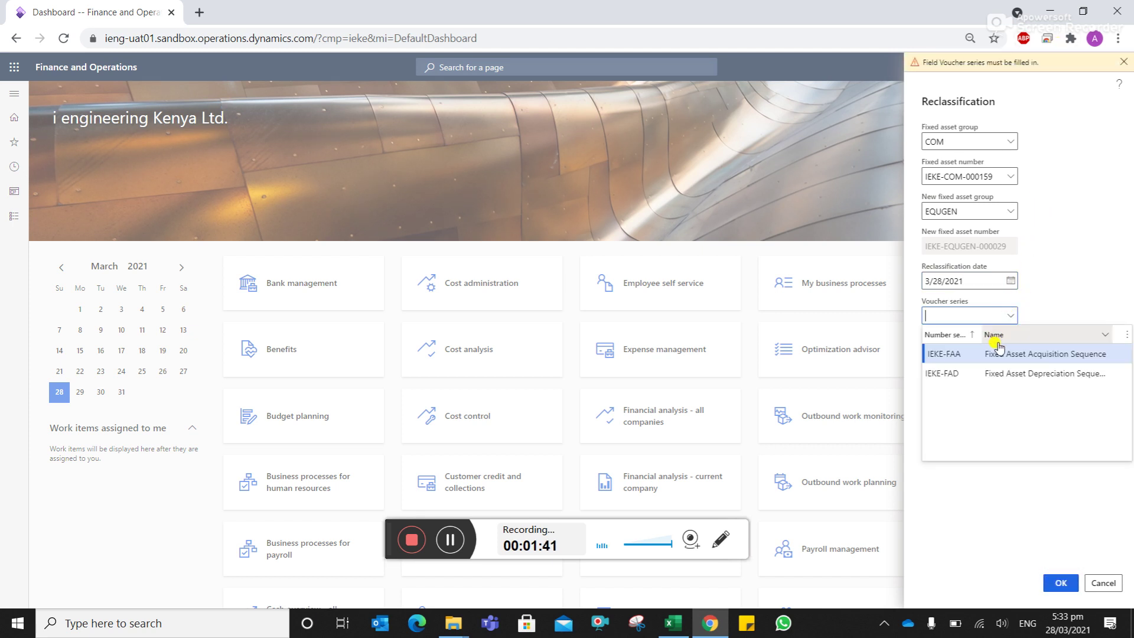
pyautogui.click(998, 354)
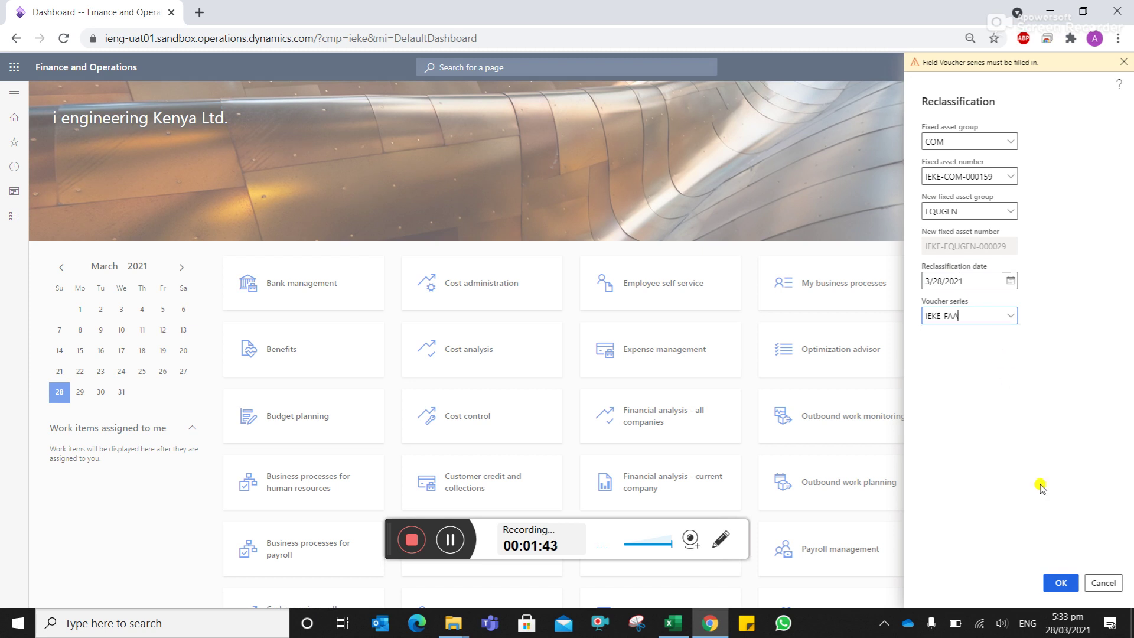
pyautogui.click(1057, 584)
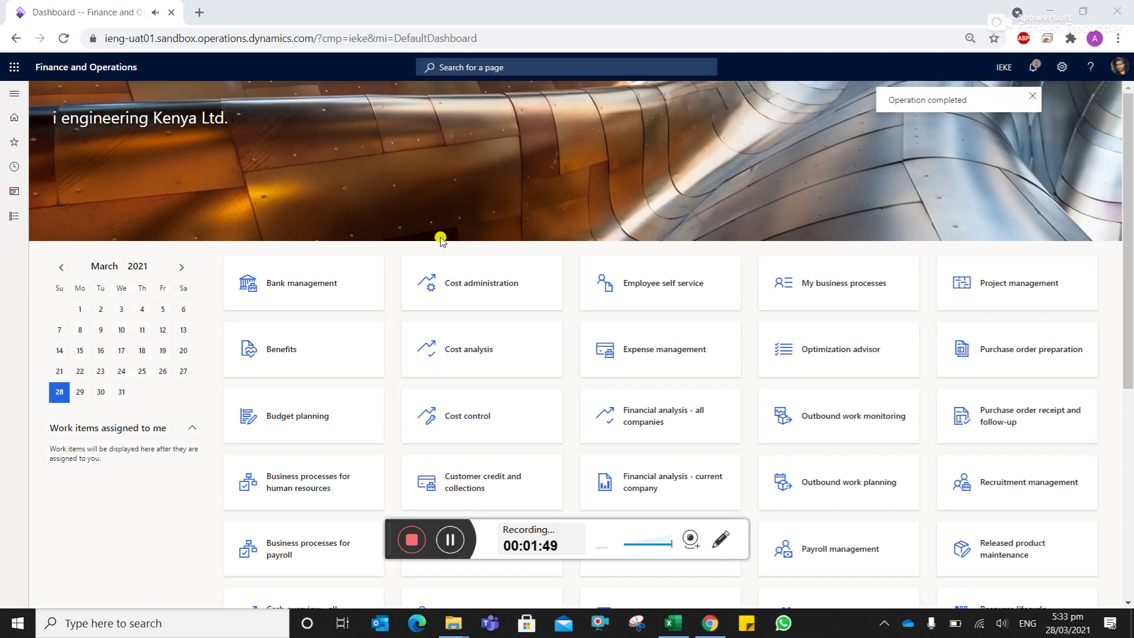
# - List all fixed assets filtered by Name 'Sep' and select the original COM asset IEKE-COM-000159
pyautogui.click(15, 93)
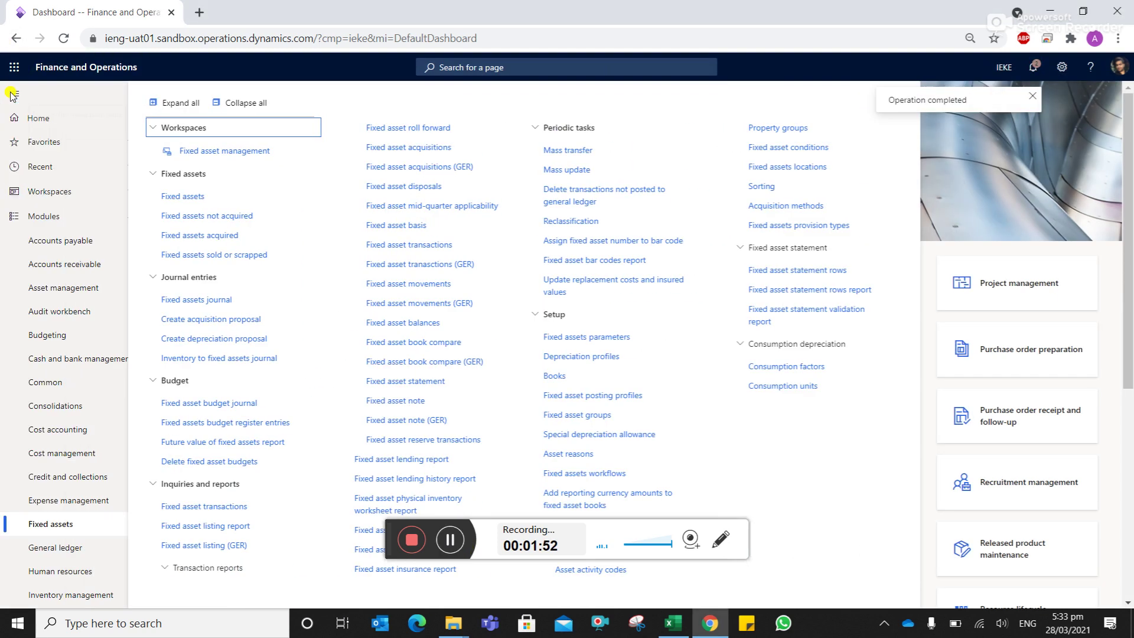
pyautogui.click(211, 197)
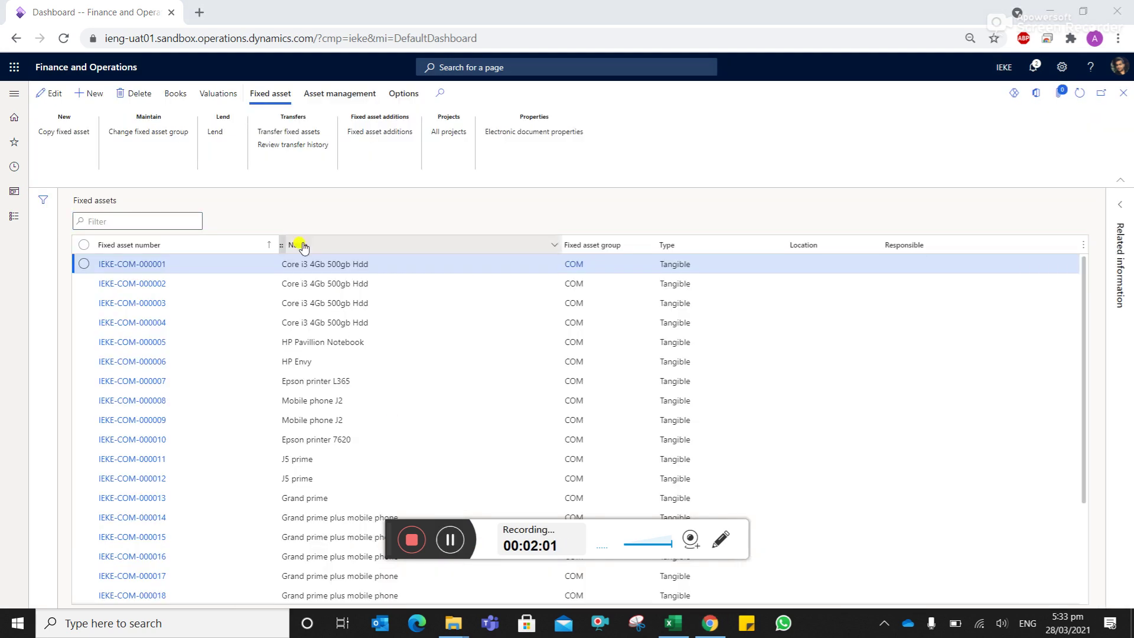
pyautogui.click(534, 248)
pyautogui.write('Sep')
pyautogui.press('Return')
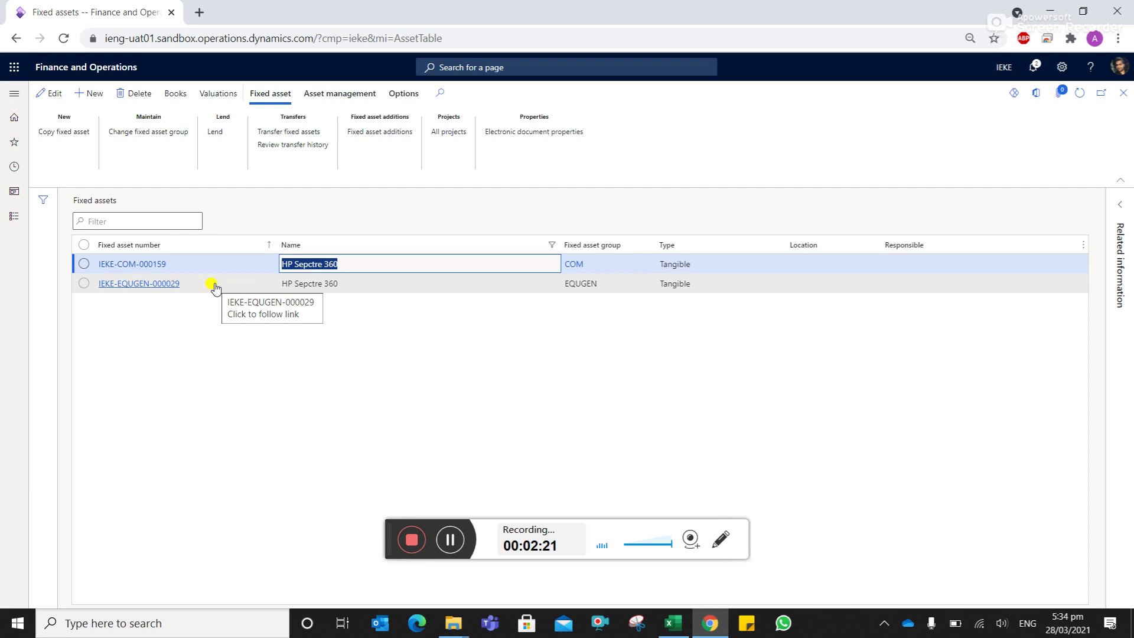
pyautogui.click(150, 267)
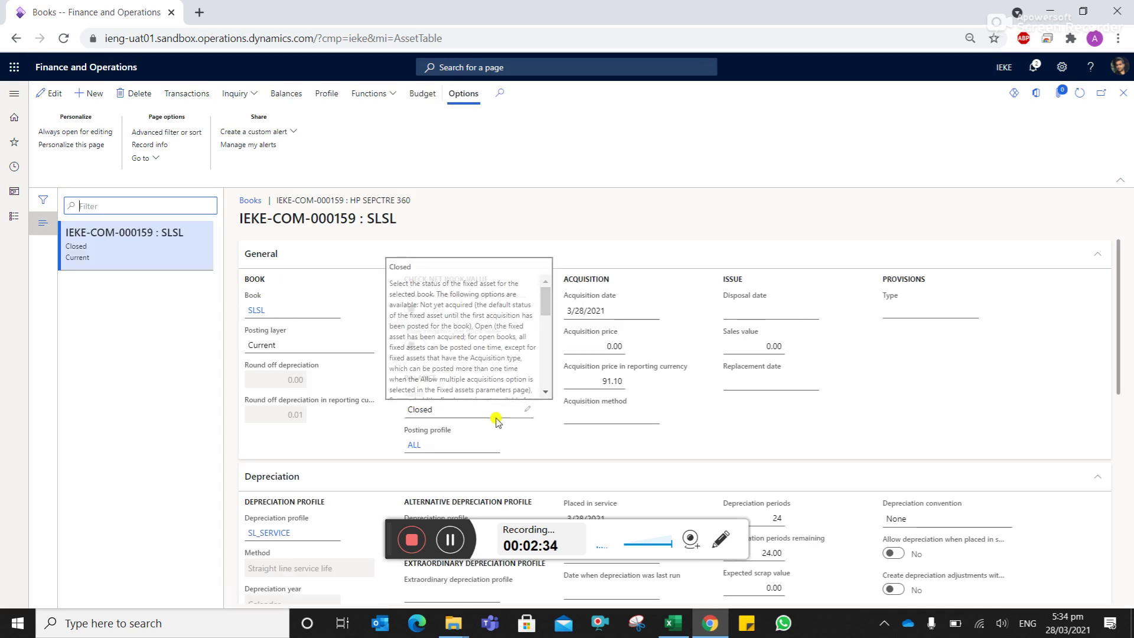
pyautogui.click(183, 97)
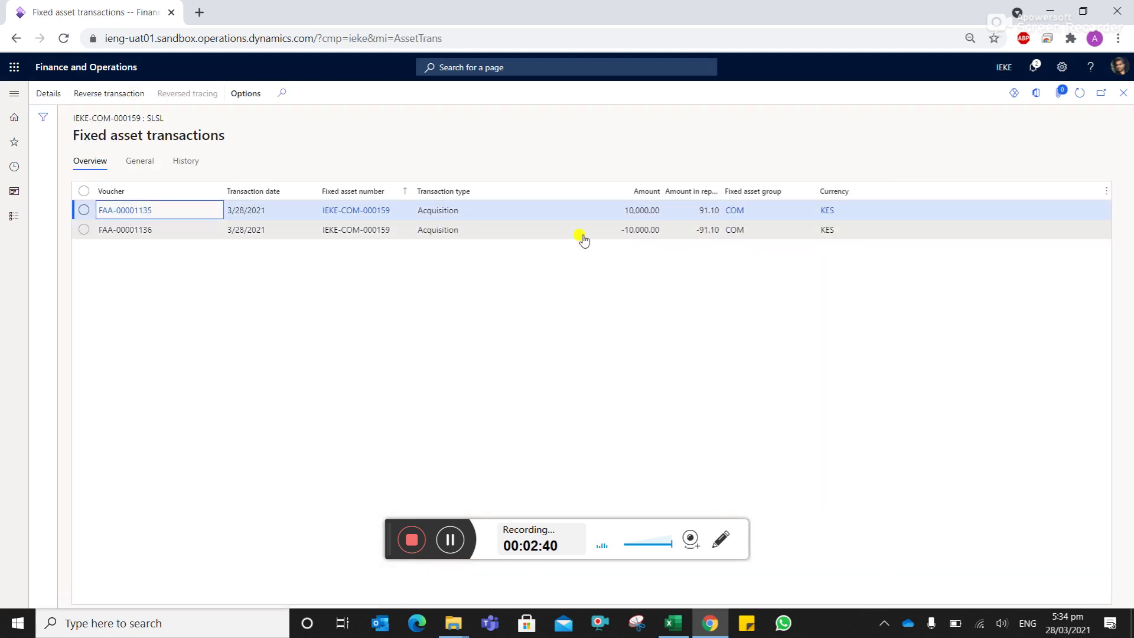
pyautogui.click(17, 38)
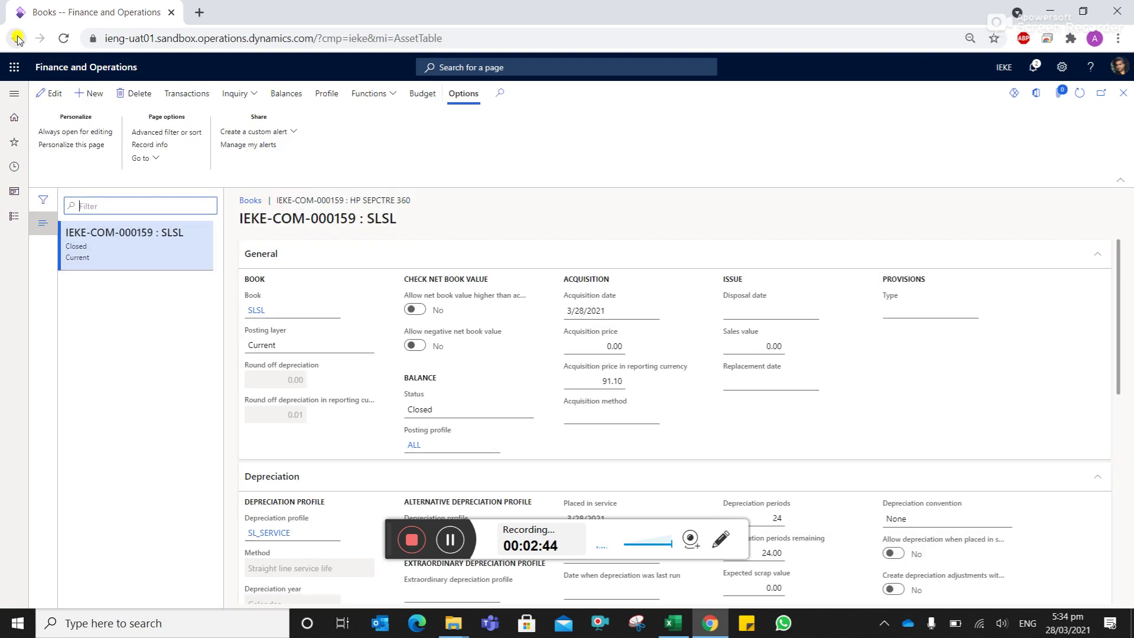
pyautogui.click(17, 39)
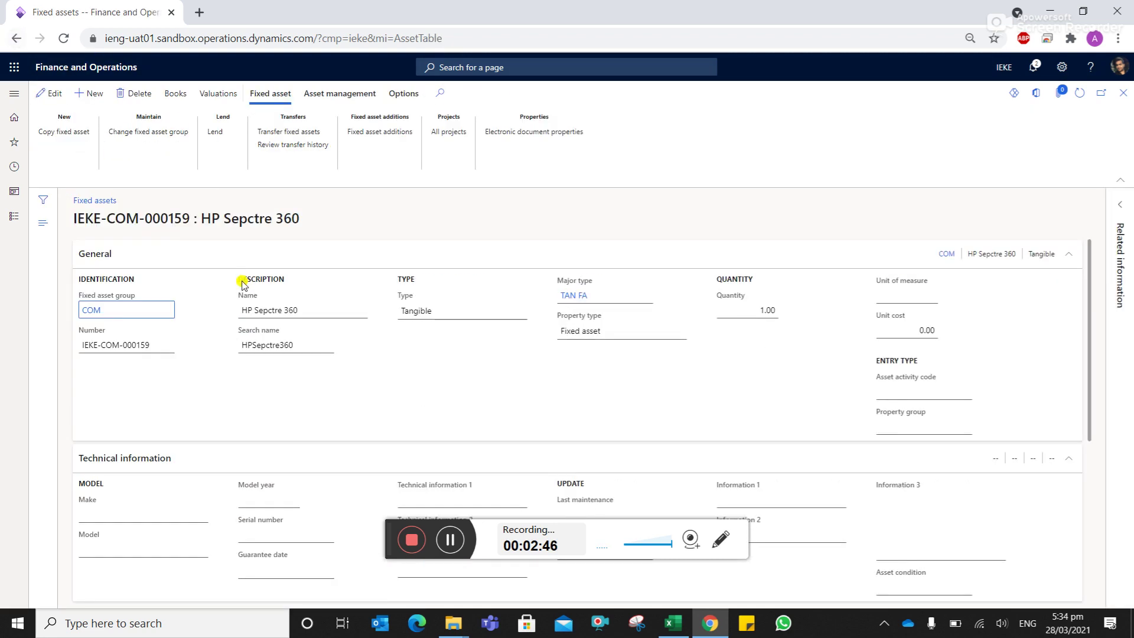
pyautogui.click(16, 40)
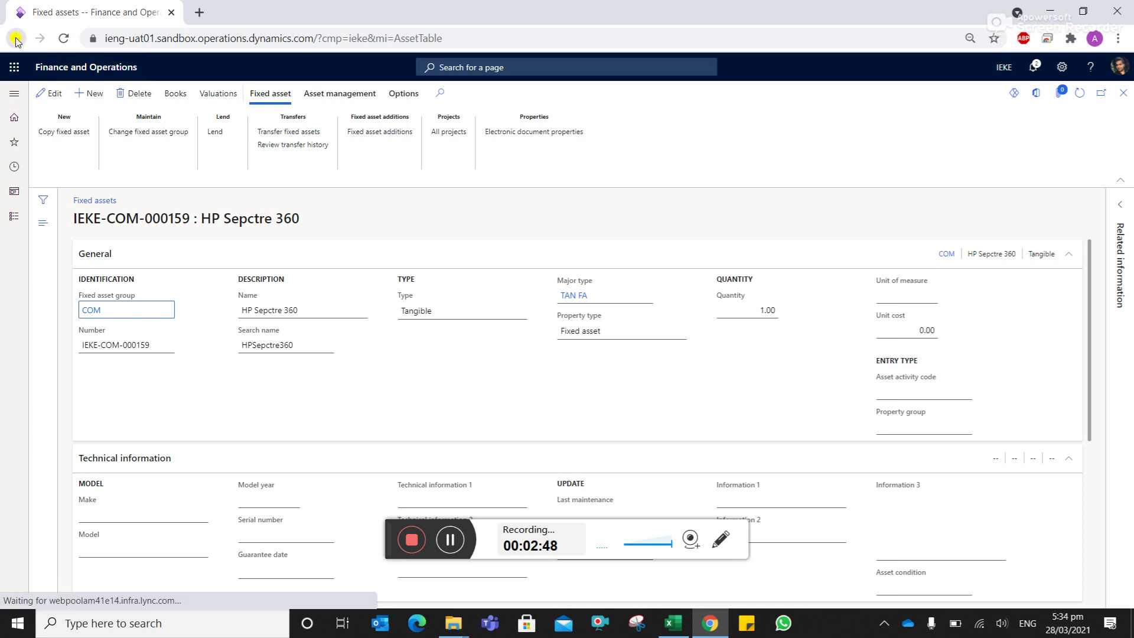
# - Check the SLSL book transactions of IEKE-EQUGEN-000029 for the 10,000.00 acquisition dated 3/28/2021, then return to the book
pyautogui.click(223, 288)
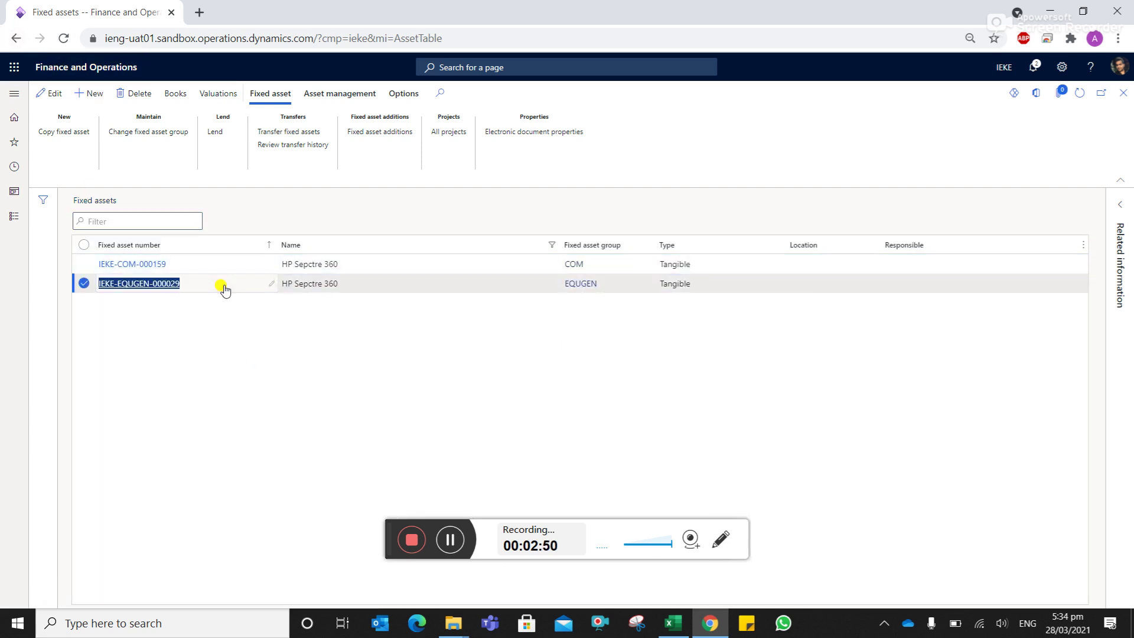
pyautogui.click(174, 96)
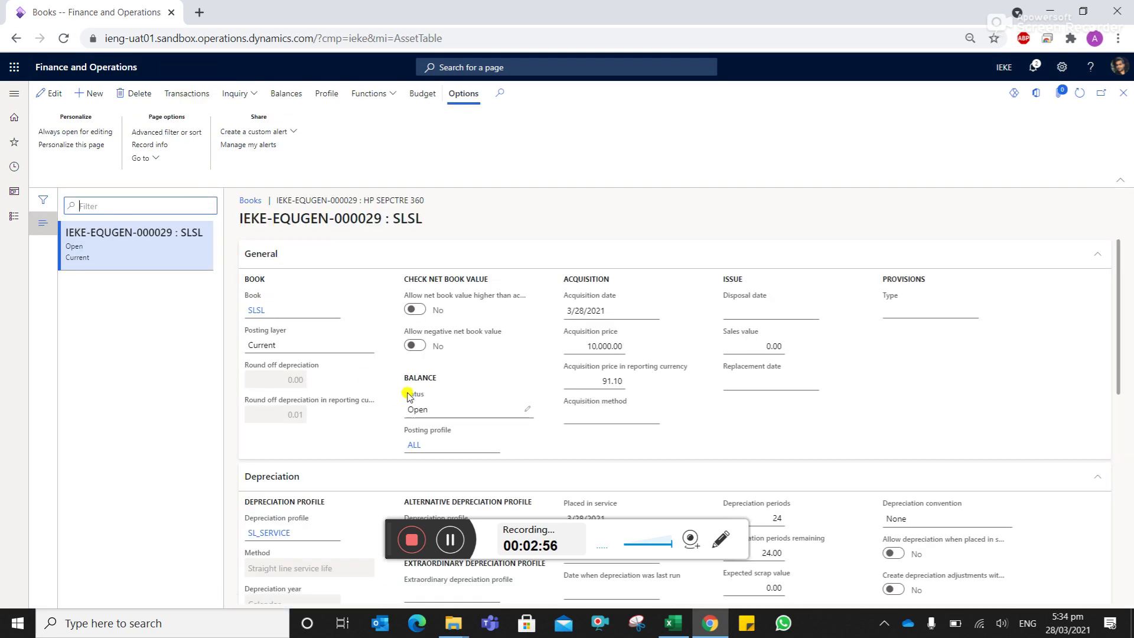
pyautogui.moveTo(428, 411)
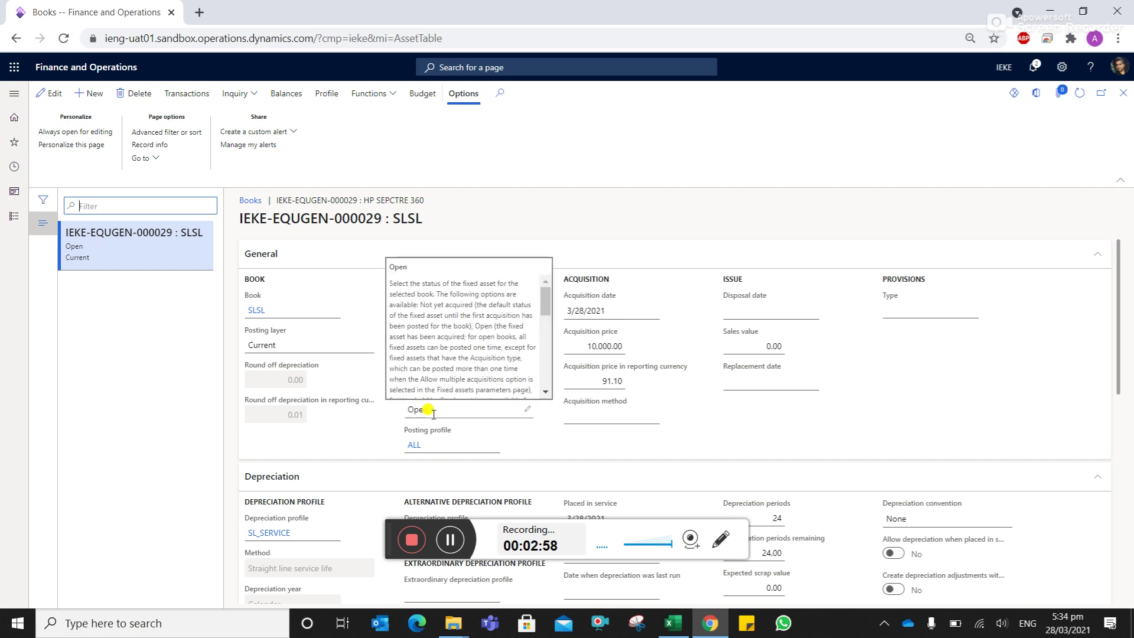
pyautogui.click(191, 99)
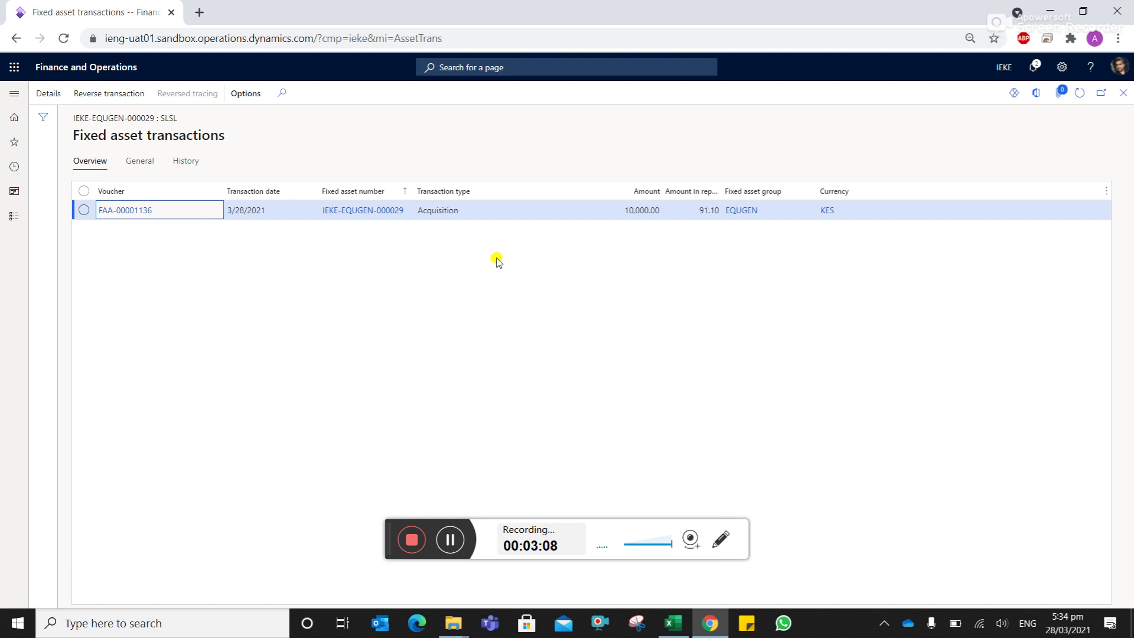
pyautogui.click(15, 39)
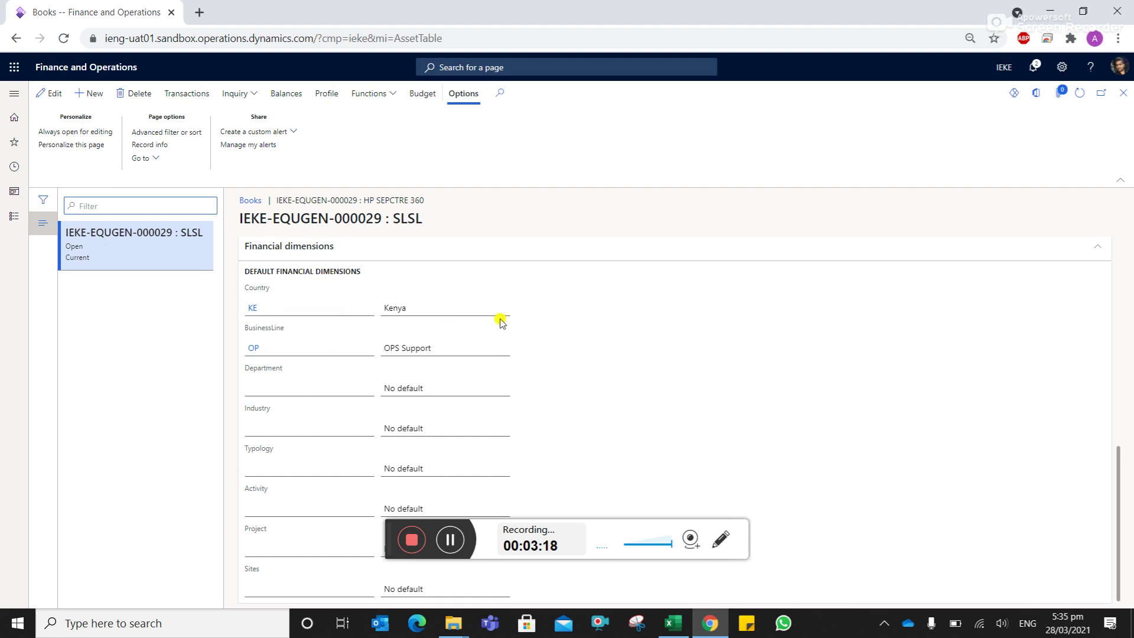
pyautogui.scroll(10, 648, 328)
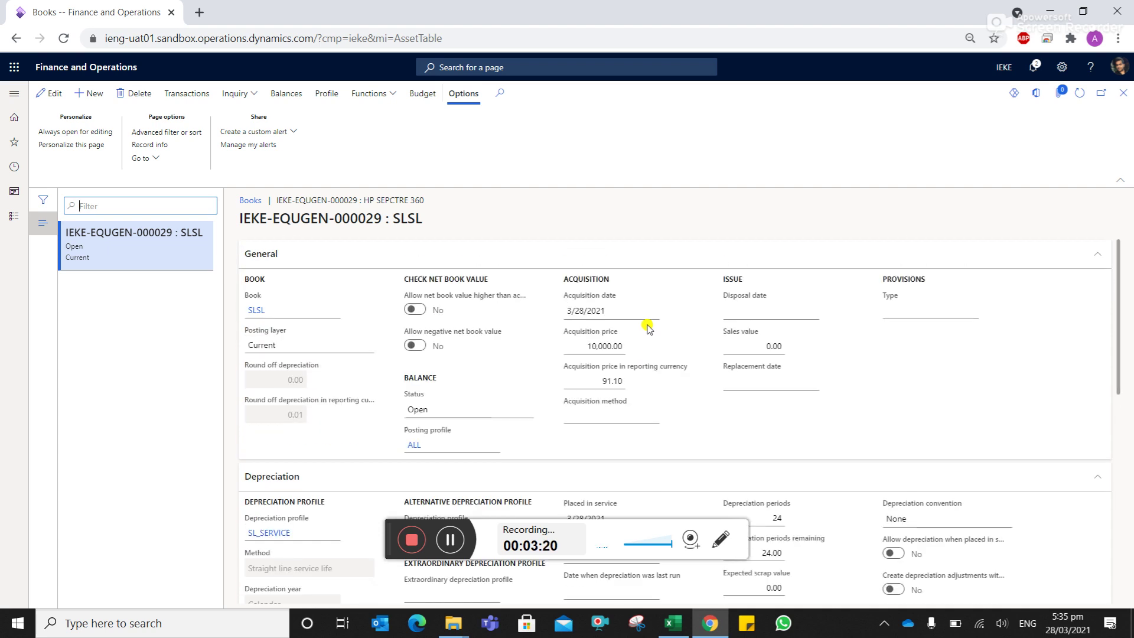